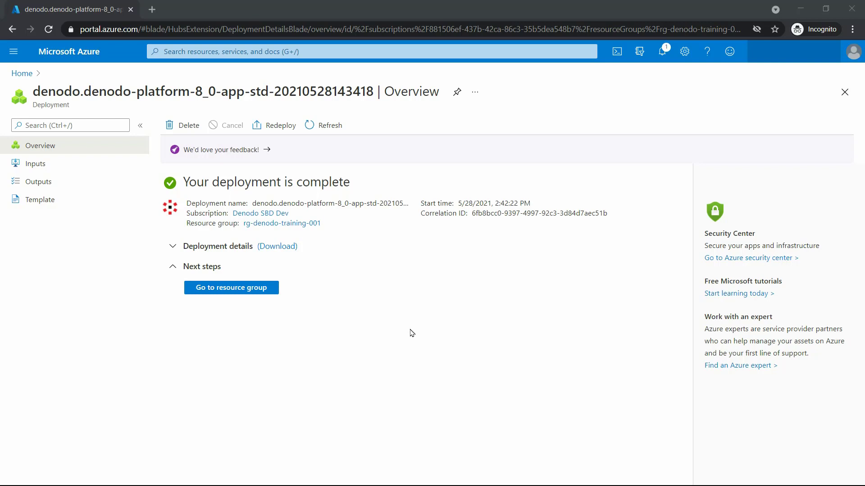
- Copy the denodost8-sm virtual machine's public IP address, 13.71.86.23, from its resource group
{"action": "left_click", "coordinate": [266, 290]}
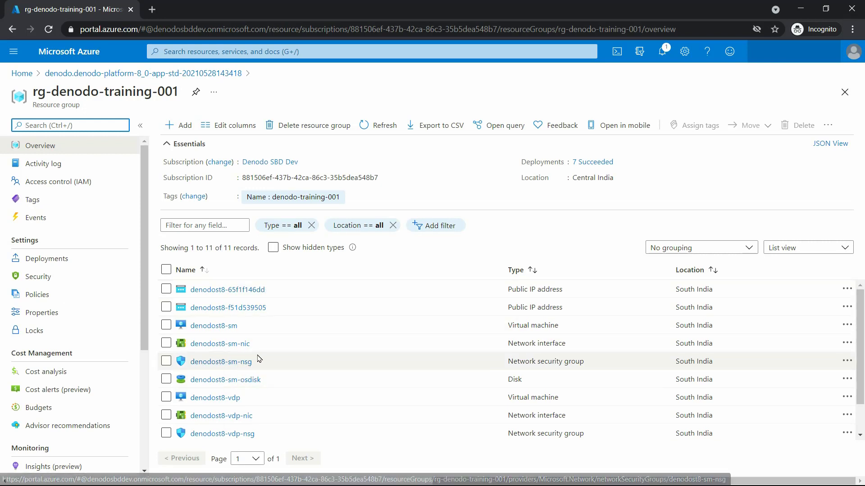
{"action": "left_click", "coordinate": [214, 326]}
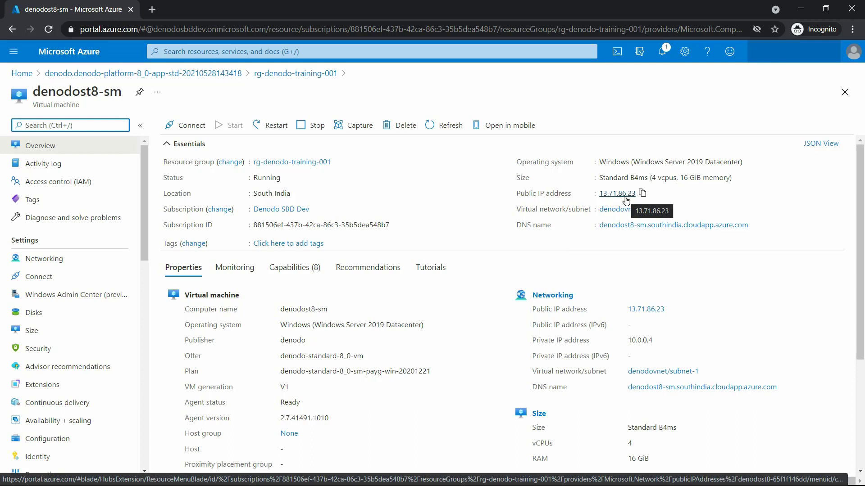
{"action": "left_click", "coordinate": [642, 194]}
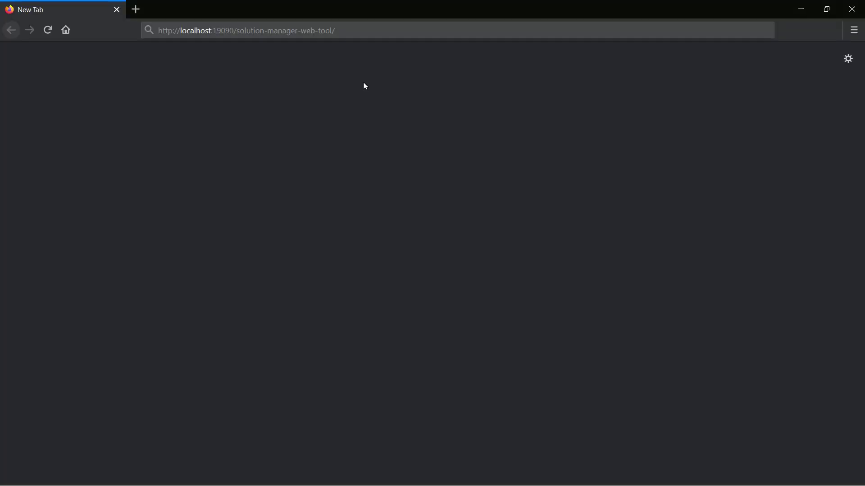
- Replace localhost with 13.71.86.23 in the Solution Manager web address and load it
{"action": "left_click", "coordinate": [385, 32]}
{"action": "left_click", "coordinate": [384, 32]}
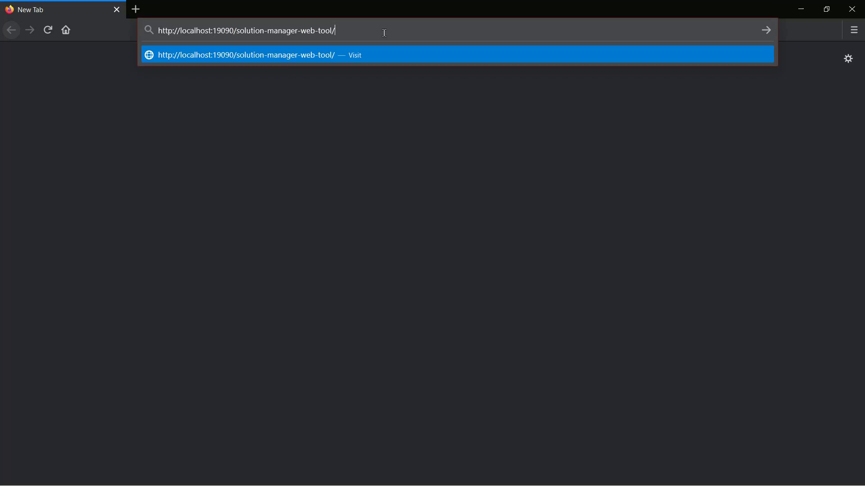
{"action": "left_click_drag", "start_coordinate": [182, 31], "coordinate": [214, 43]}
{"action": "key", "text": "Right"}
{"action": "key", "text": "BackSpace"}
{"action": "key", "text": "BackSpace"}
{"action": "key", "text": "BackSpace"}
{"action": "key", "text": "BackSpace"}
{"action": "key", "text": "BackSpace"}
{"action": "key", "text": "BackSpace"}
{"action": "key", "text": "BackSpace"}
{"action": "key", "text": "BackSpace"}
{"action": "key", "text": "BackSpace"}
{"action": "type", "text": "13.71.86.23"}
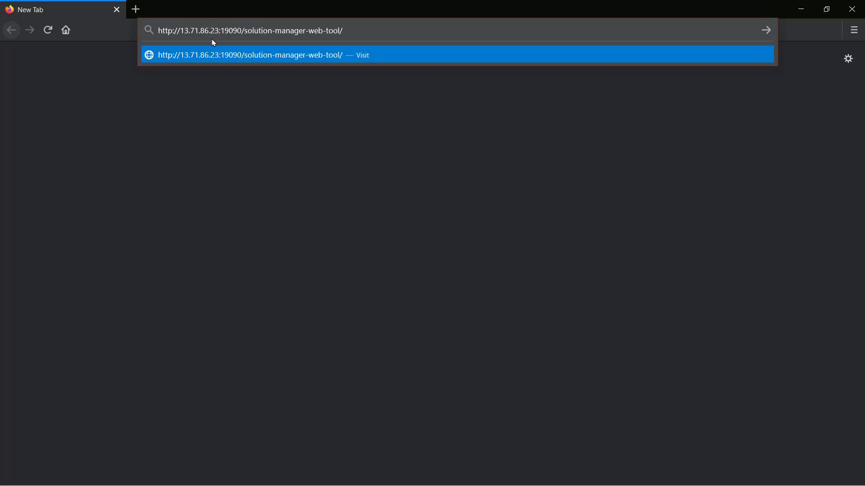
{"action": "key", "text": "Return"}
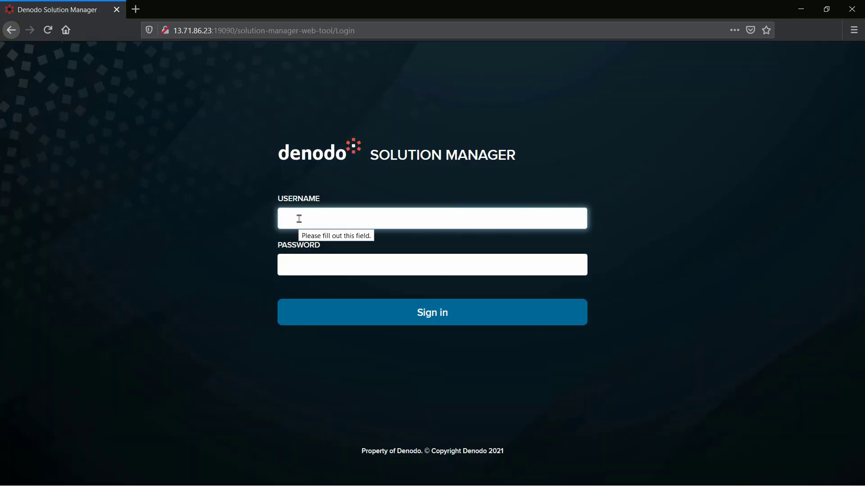
- Enter the admin username and the password on the login page
{"action": "type", "text": "admin"}
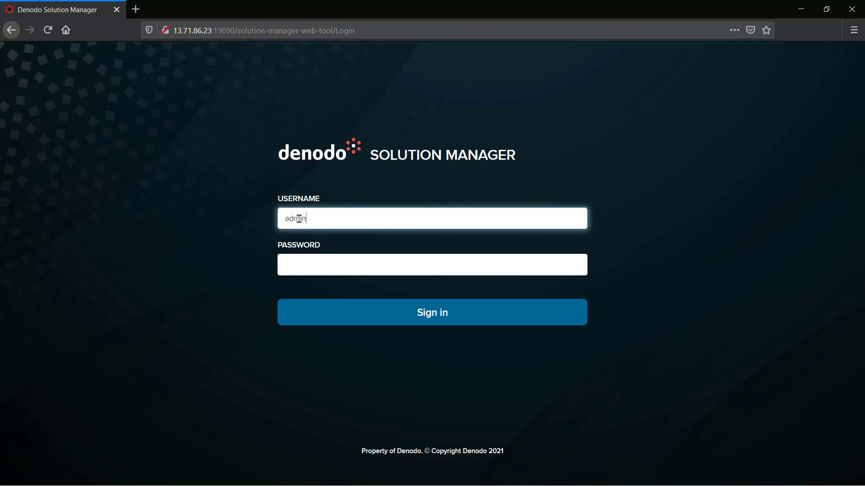
{"action": "left_click", "coordinate": [298, 264]}
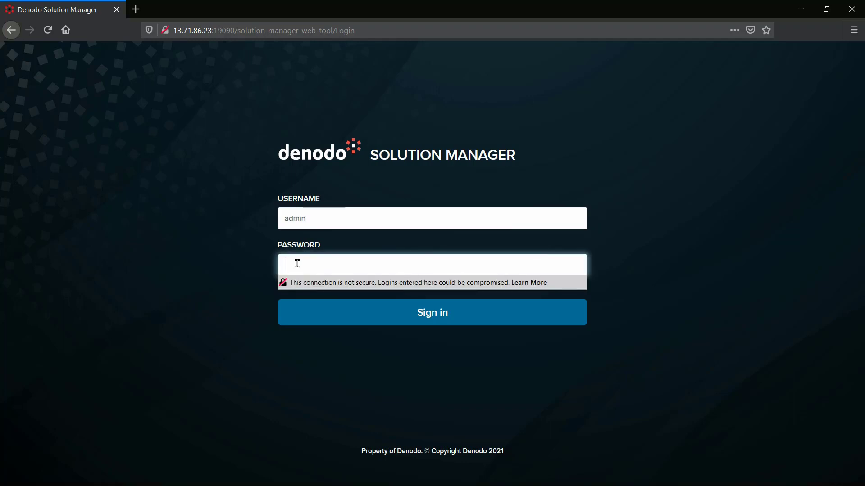
{"action": "type", "text": "adm••••••••••"}
- Sign in and open the Development environment's details, showing license scenario DEVELOPMENT/8.0
{"action": "left_click", "coordinate": [377, 314]}
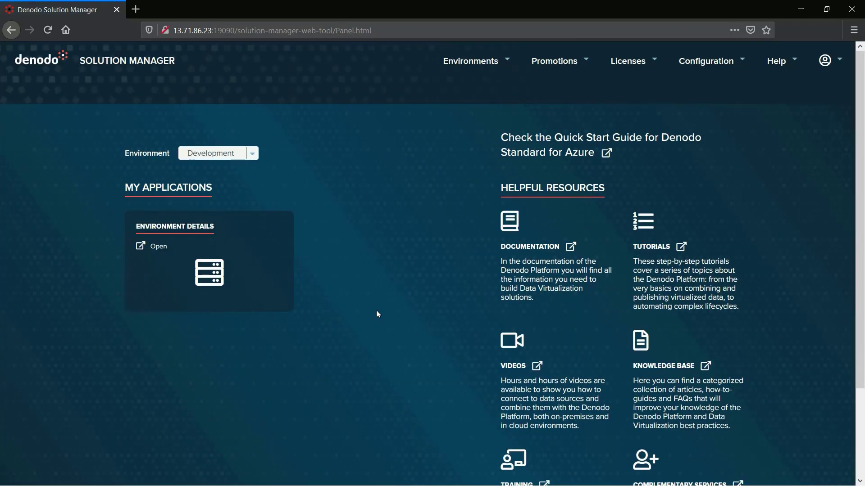
{"action": "left_click", "coordinate": [159, 247]}
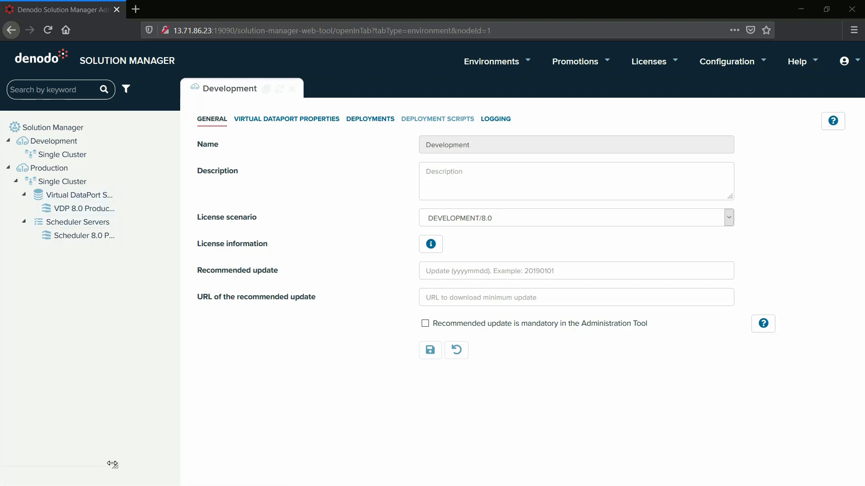
- Launch Design Studio for the VDP 8.0 Production server at 10.0.0.5:9999
{"action": "left_click_drag", "start_coordinate": [116, 465], "coordinate": [149, 467]}
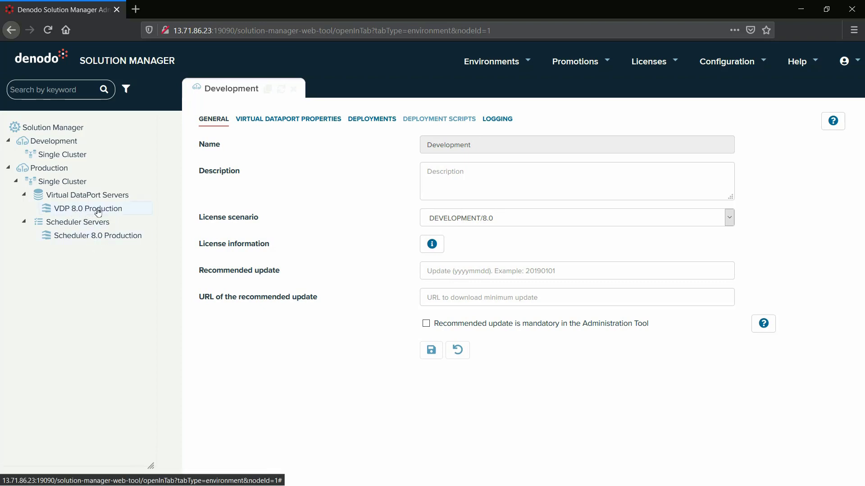
{"action": "left_click", "coordinate": [98, 210]}
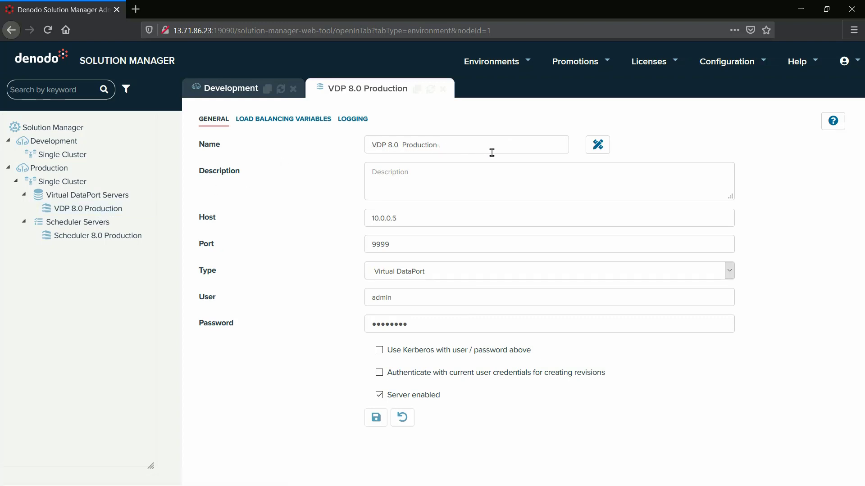
{"action": "left_click", "coordinate": [598, 145]}
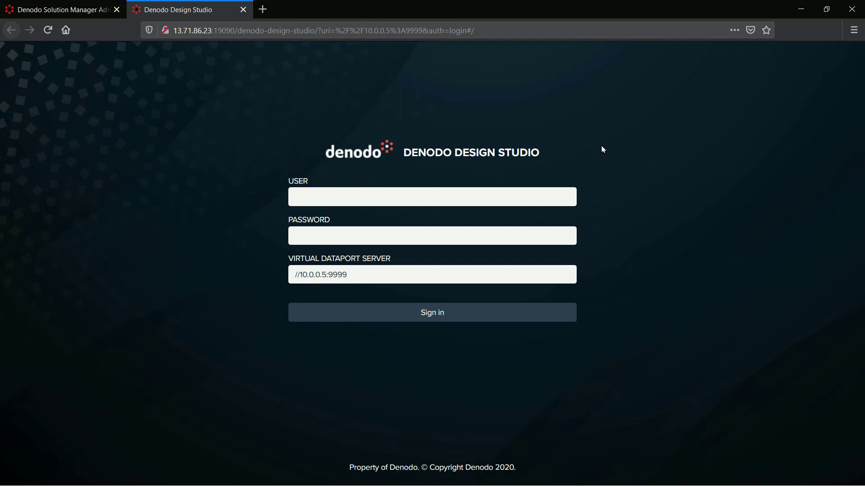
- Sign in to Design Studio with the admin username and password
{"action": "left_click", "coordinate": [407, 201]}
{"action": "type", "text": "admin"}
{"action": "left_click", "coordinate": [393, 237]}
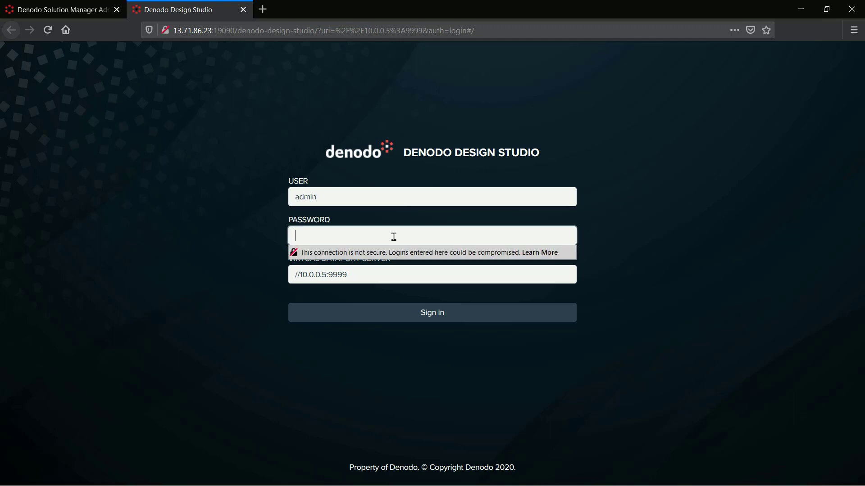
{"action": "type", "text": "••••••••••••"}
{"action": "left_click", "coordinate": [403, 311]}
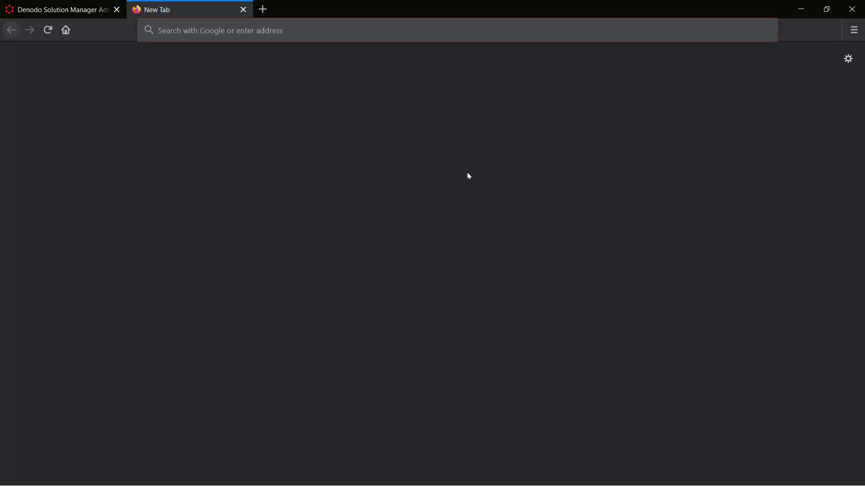
- Load the pasted denodo-design-studio address at 13.71.86.23:19090
{"action": "left_click", "coordinate": [422, 30]}
{"action": "key", "text": "ctrl+v"}
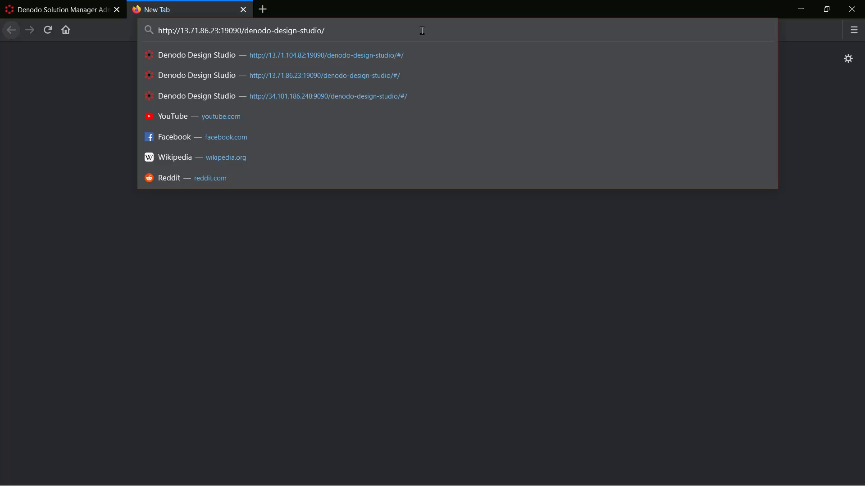
{"action": "key", "text": "Return"}
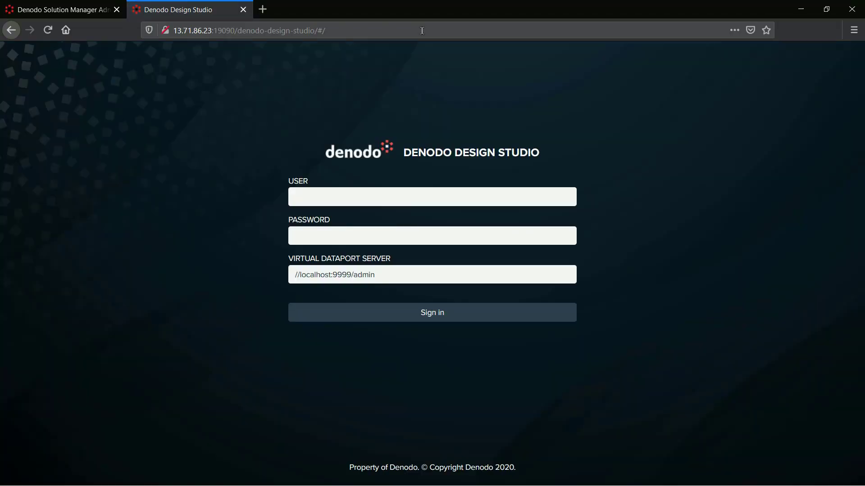
- Enter the admin username and the password on the Design Studio login page
{"action": "left_click", "coordinate": [370, 193]}
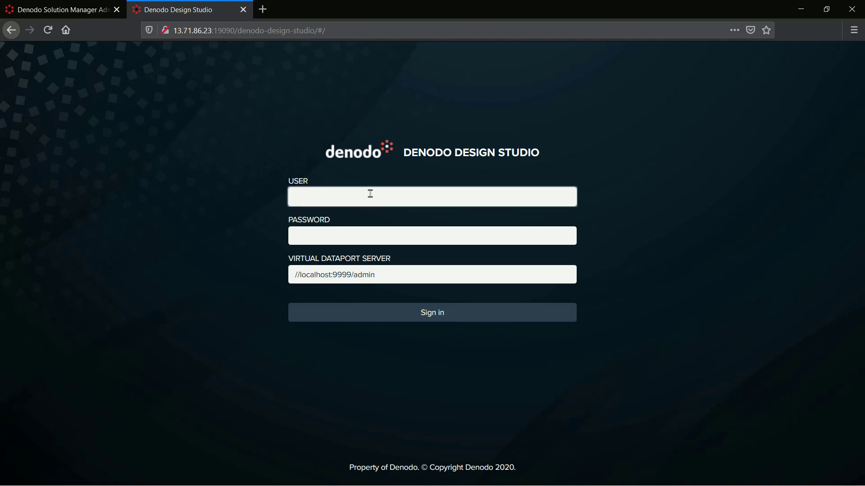
{"action": "type", "text": "admin"}
{"action": "left_click", "coordinate": [357, 227]}
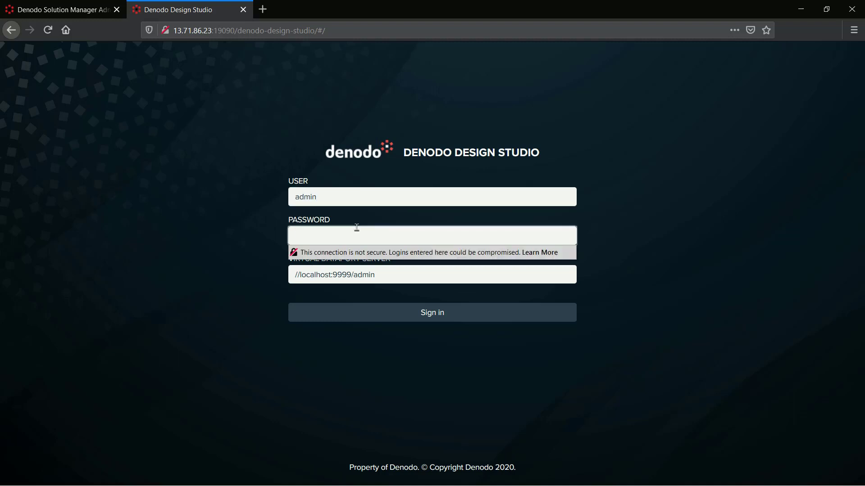
{"action": "type", "text": "adnodo*******"}
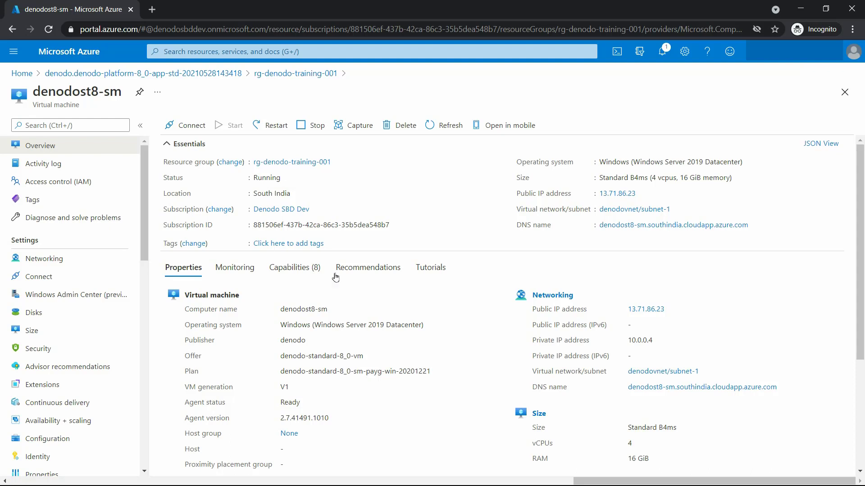
- Copy the denodost8-vdp virtual machine's private IP address 10.0.0.5 from rg-denodo-training-001
{"action": "left_click", "coordinate": [317, 76]}
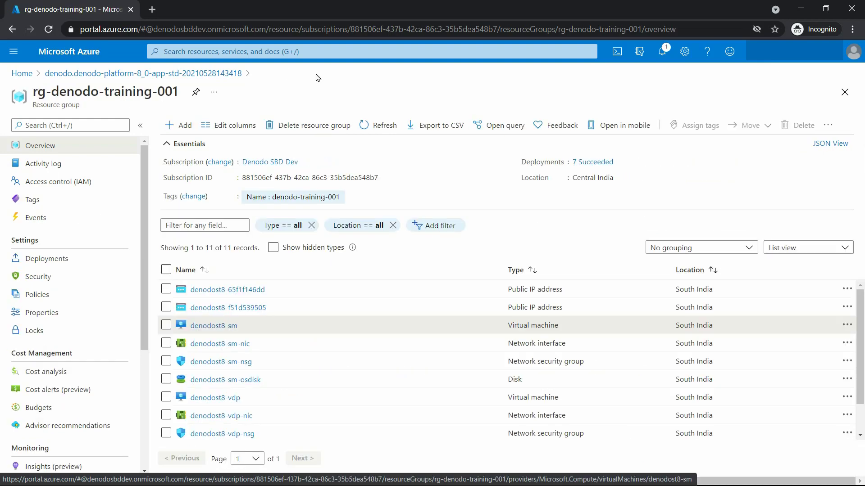
{"action": "scroll", "coordinate": [253, 388], "scroll_direction": "down", "scroll_amount": 1}
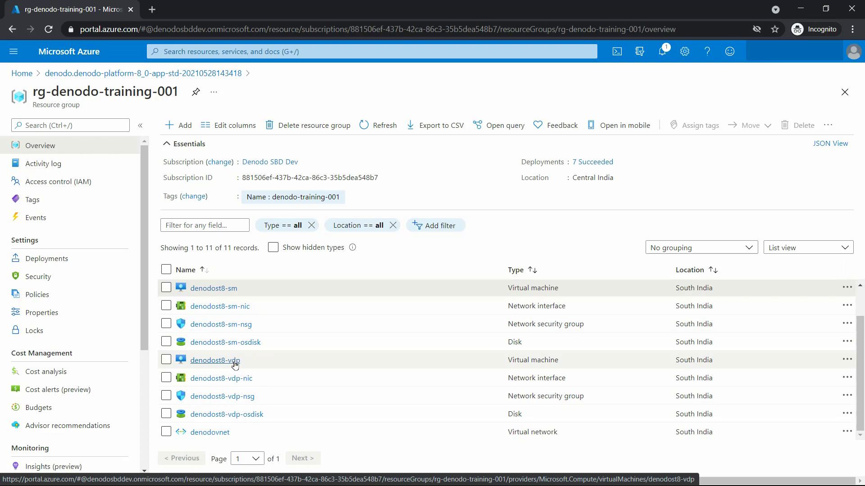
{"action": "left_click", "coordinate": [235, 361]}
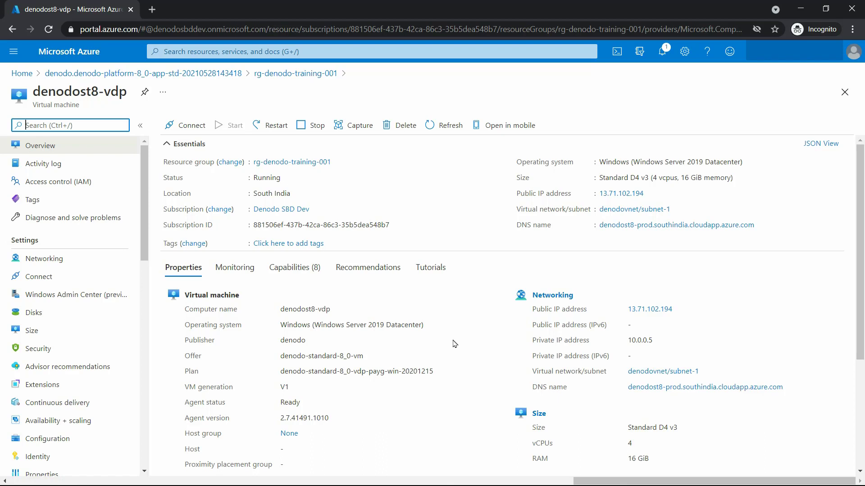
{"action": "left_click", "coordinate": [530, 346]}
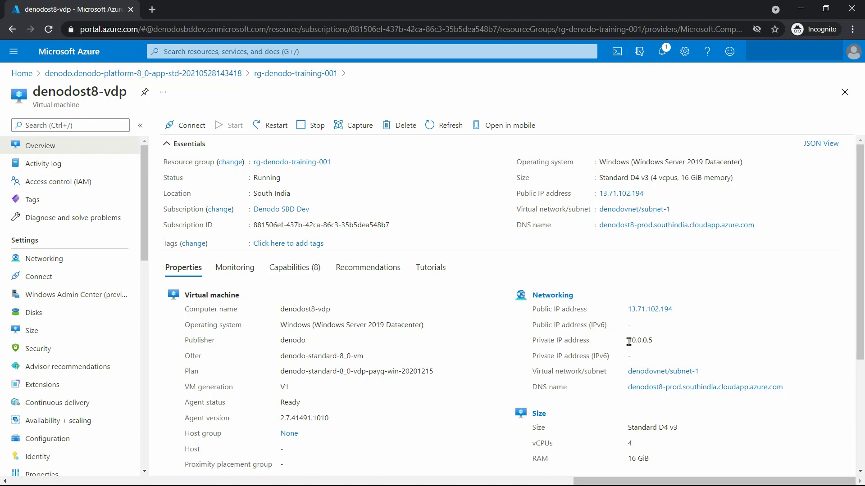
{"action": "double_click", "coordinate": [628, 341]}
{"action": "key", "text": "ctrl+c"}
{"action": "right_click", "coordinate": [635, 338]}
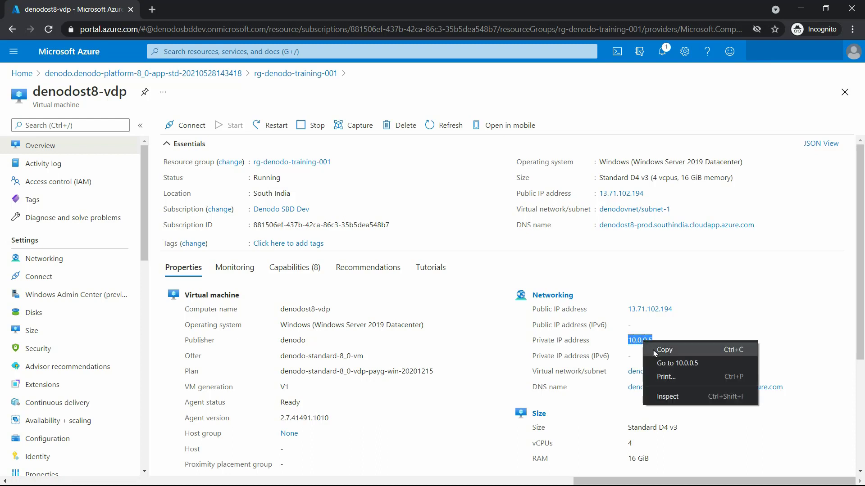
{"action": "left_click", "coordinate": [654, 348]}
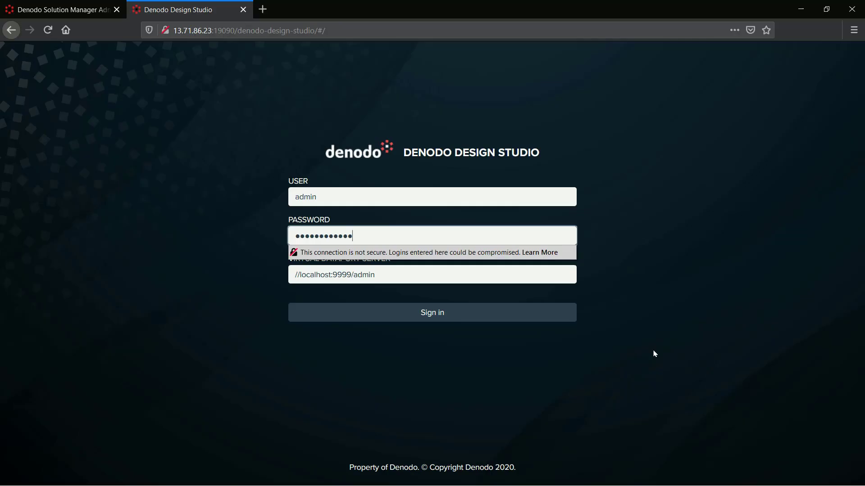
- Change the Virtual DataPort server from localhost to 10.0.0.5 and sign in
{"action": "left_click_drag", "start_coordinate": [299, 274], "coordinate": [331, 275]}
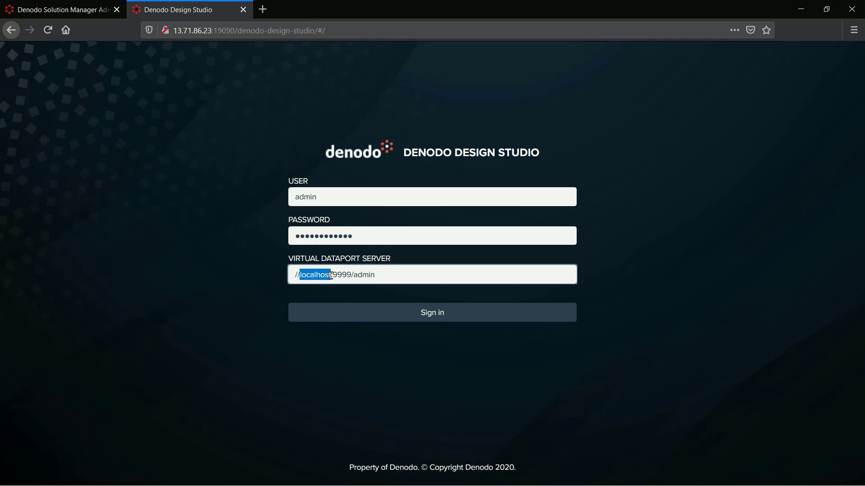
{"action": "key", "text": "ctrl+v"}
{"action": "left_click", "coordinate": [354, 314]}
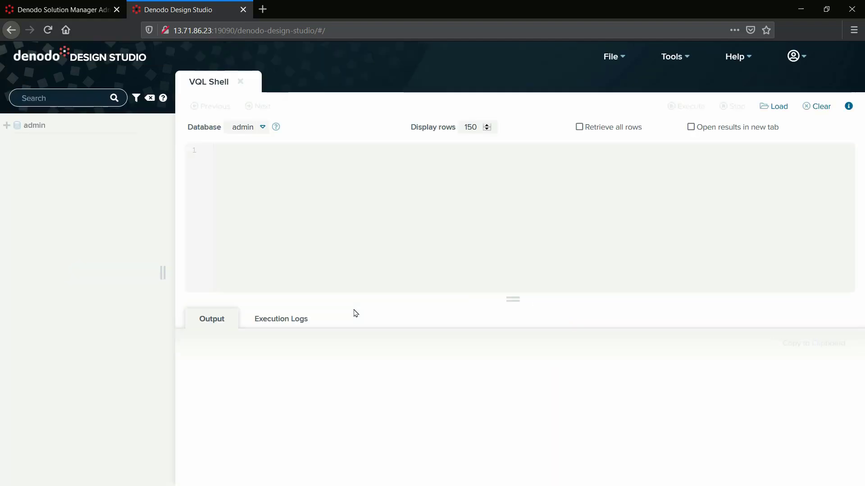